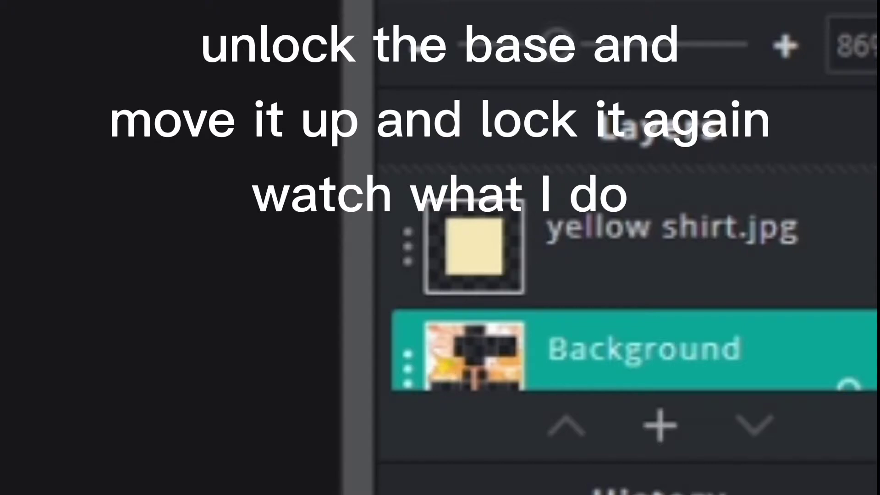
Unlock the Background layer, move it above the yellow shirt.jpg layer, and lock it again
click(412, 372)
click(361, 326)
drag(569, 330, 506, 196)
click(414, 269)
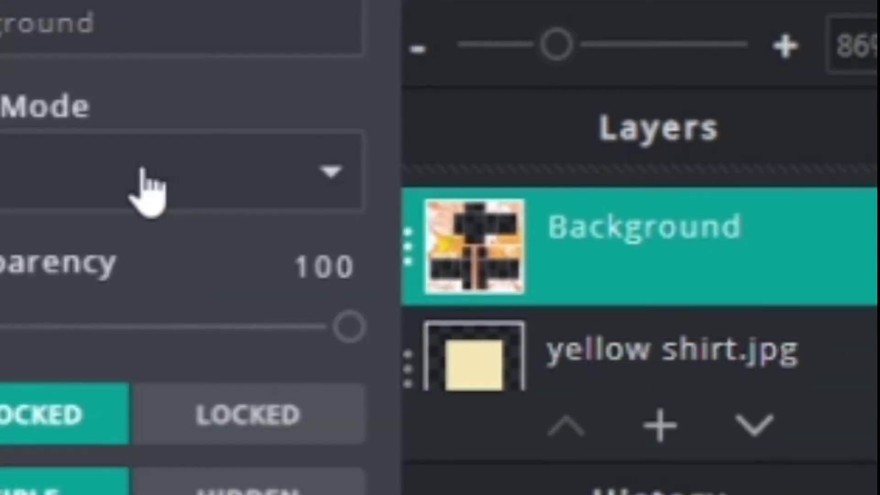
click(202, 406)
Resize and reposition the yellow shirt.jpg layer until the yellow covers the whole torso section of the template
click(544, 320)
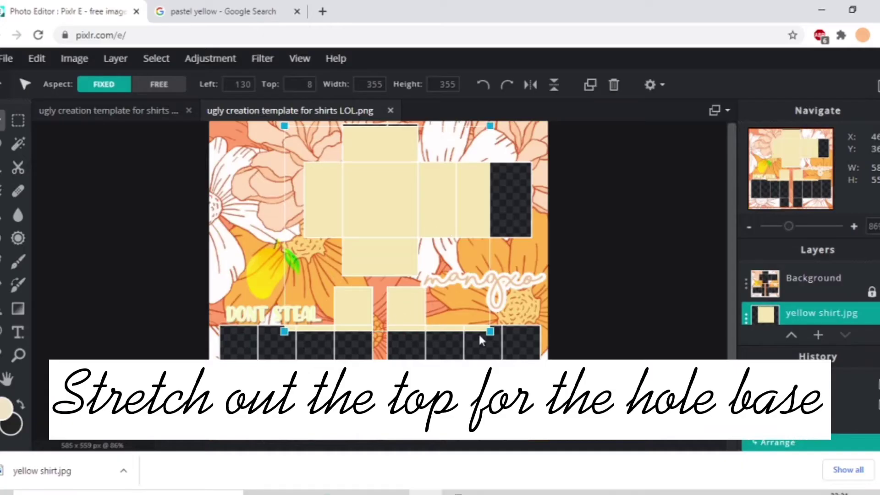
drag(490, 331, 393, 234)
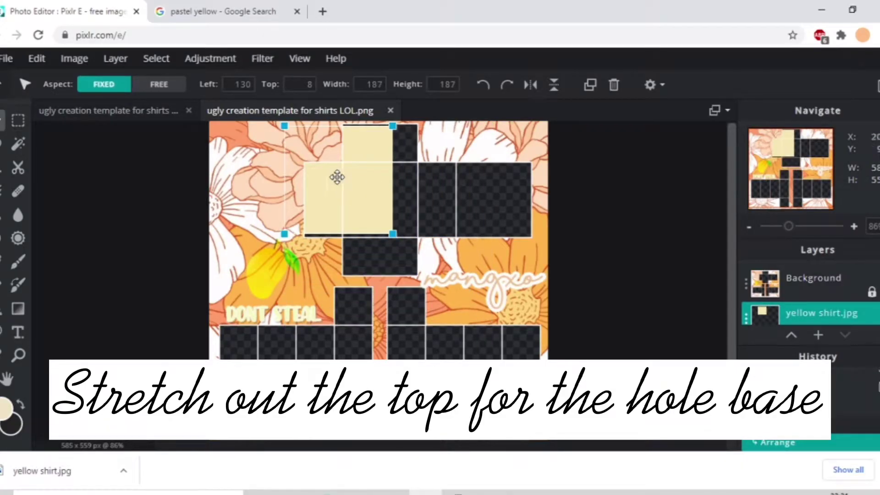
drag(336, 177, 397, 202)
drag(413, 132, 544, 200)
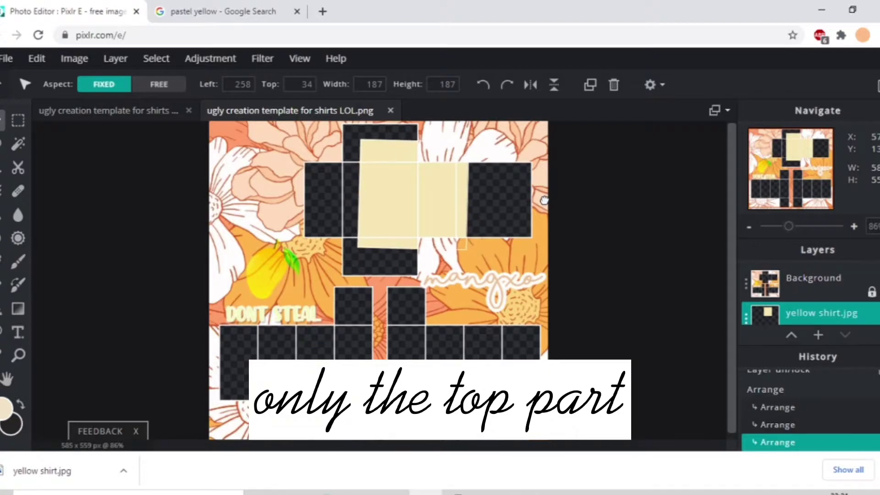
drag(359, 141, 341, 124)
drag(478, 185, 402, 158)
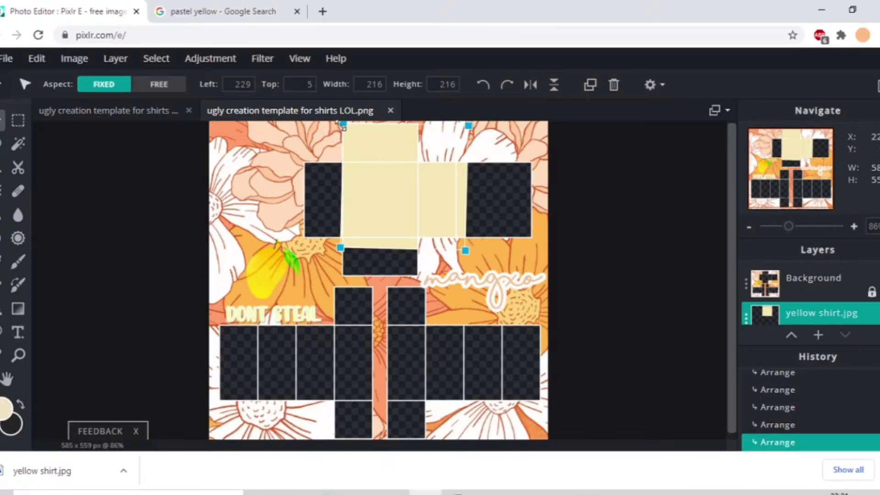
drag(343, 125, 274, 55)
drag(466, 248, 541, 272)
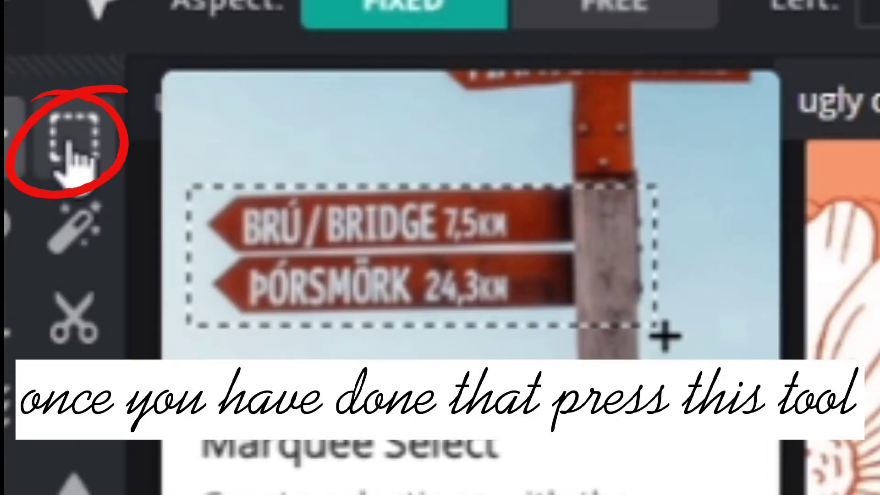
Activate the Marquee Select tool and outline an area about 457 by 150 px across the lower torso
click(17, 123)
scroll(270, 238, up, 3)
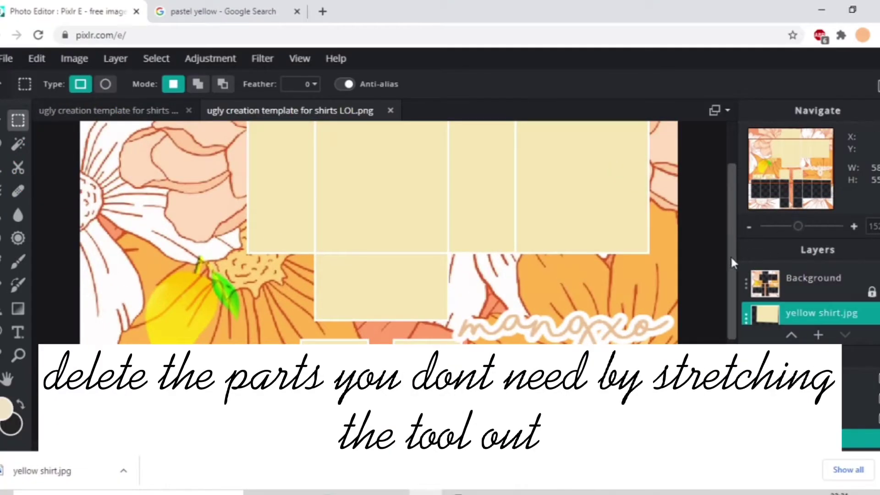
drag(734, 259, 713, 209)
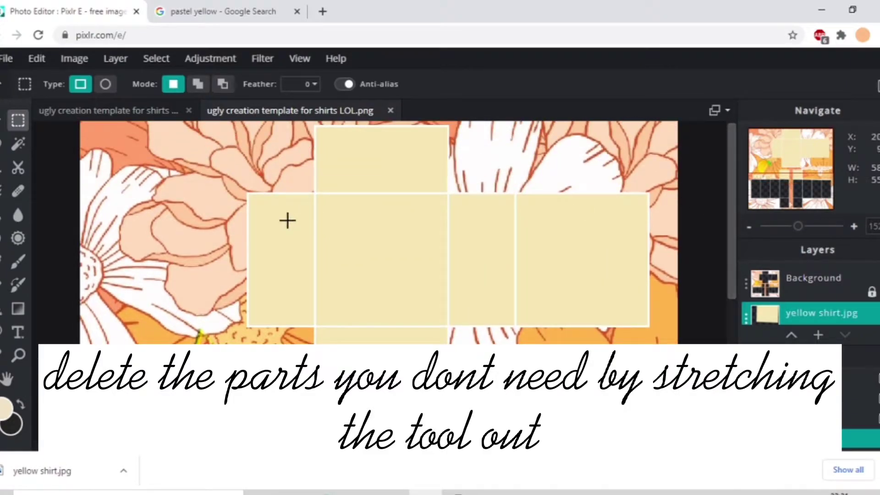
click(4, 117)
click(17, 123)
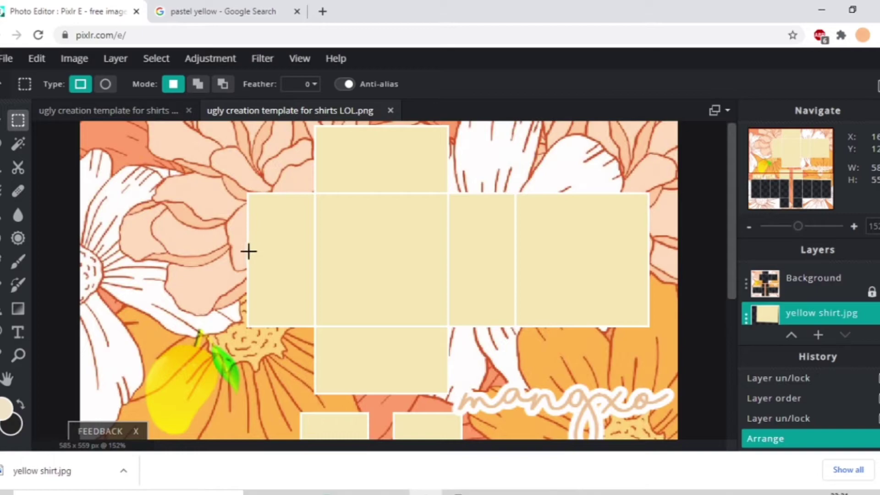
drag(232, 243, 444, 322)
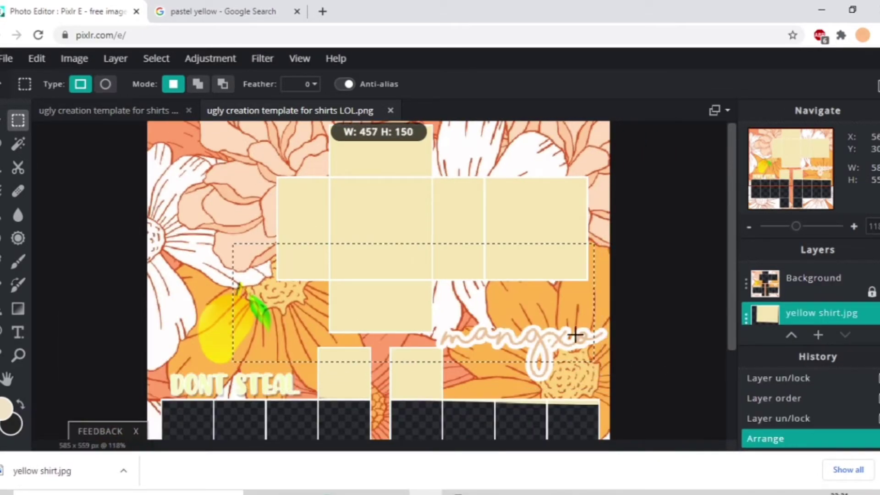
drag(594, 362, 594, 362)
Redraw the marquee over the area beneath the torso row and clear the yellow fill inside it
click(381, 202)
scroll(142, 242, up, 2)
drag(242, 234, 669, 294)
click(212, 194)
drag(248, 231, 674, 400)
key(ctrl+d)
scroll(673, 344, down, 4)
key(Delete)
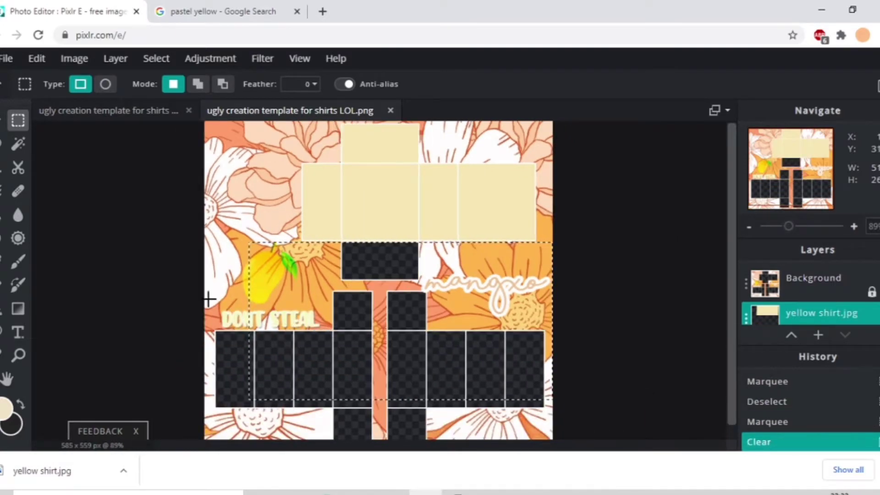
Clear the yellow from the lower and upper parts of the torso panels, leaving a narrow horizontal chest band, and deselect
scroll(350, 233, up, 4)
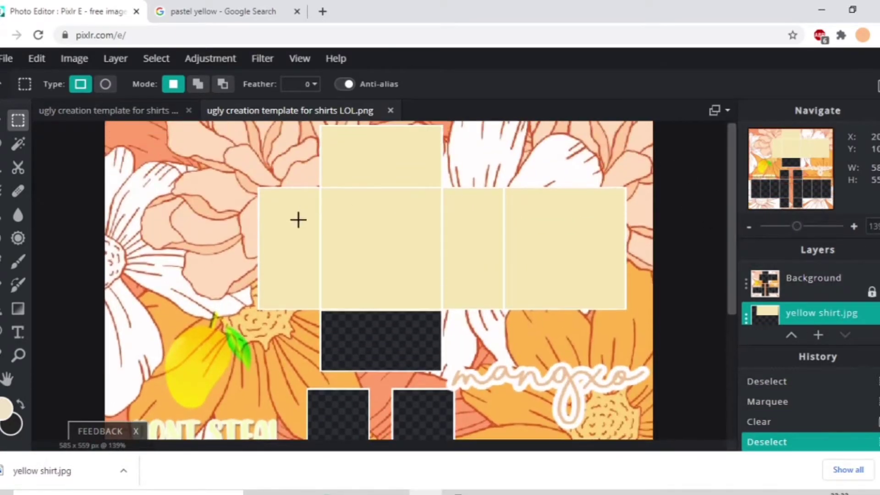
drag(226, 231, 651, 321)
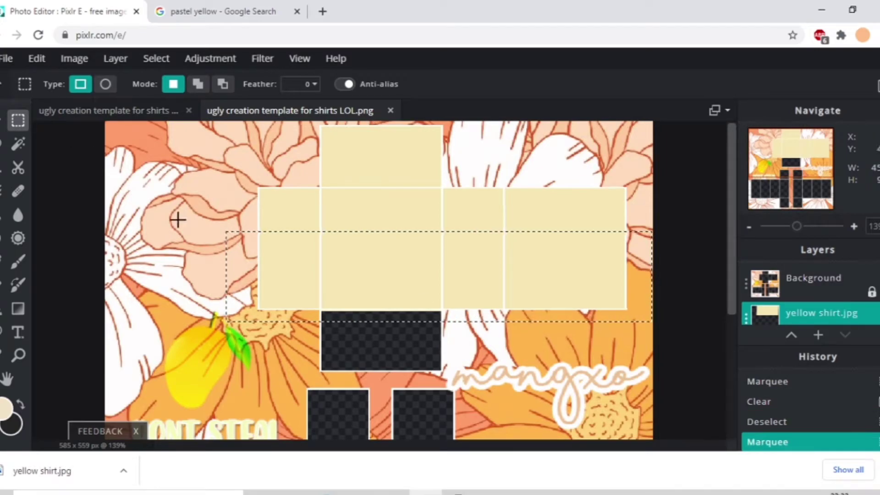
key(Delete)
drag(219, 122, 435, 165)
drag(636, 203, 637, 204)
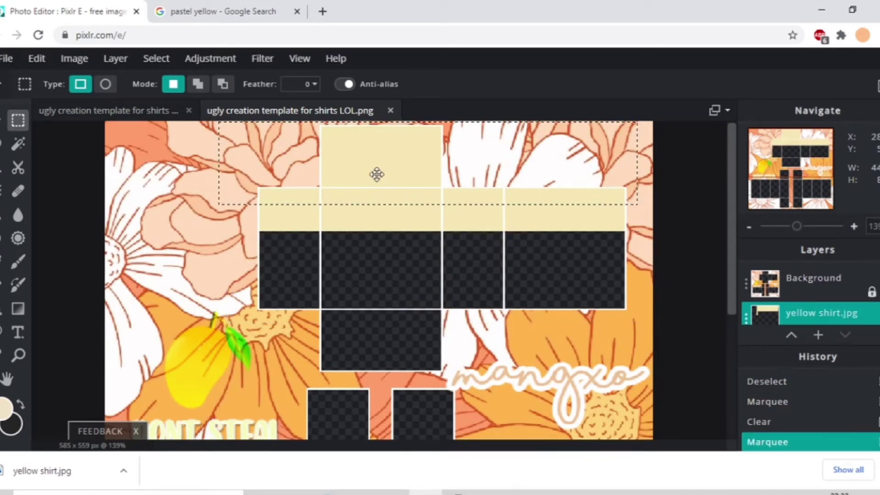
key(Delete)
key(ctrl+d)
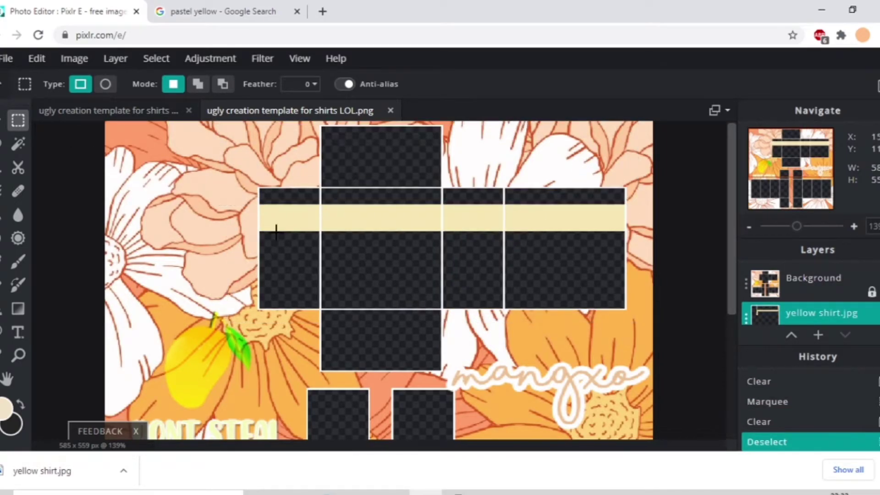
Activate the Shape tool with the line shape for drawing the straps
scroll(222, 233, up, 3)
scroll(653, 174, up, 3)
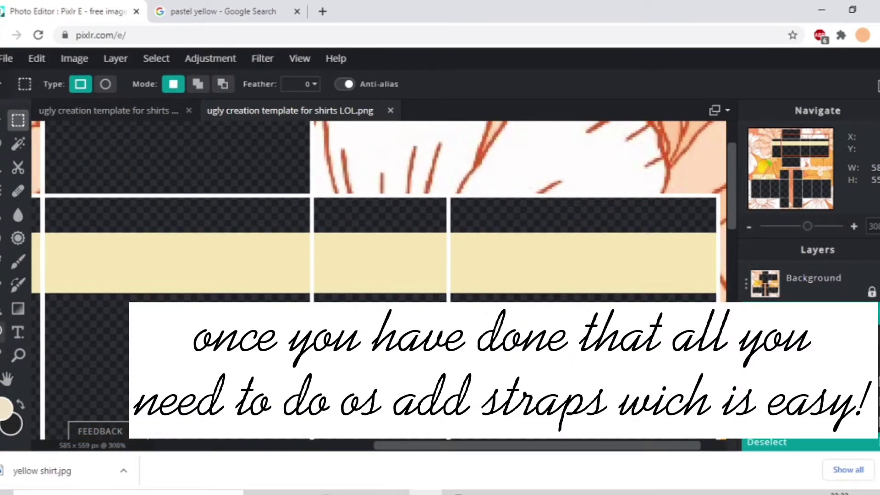
click(1, 355)
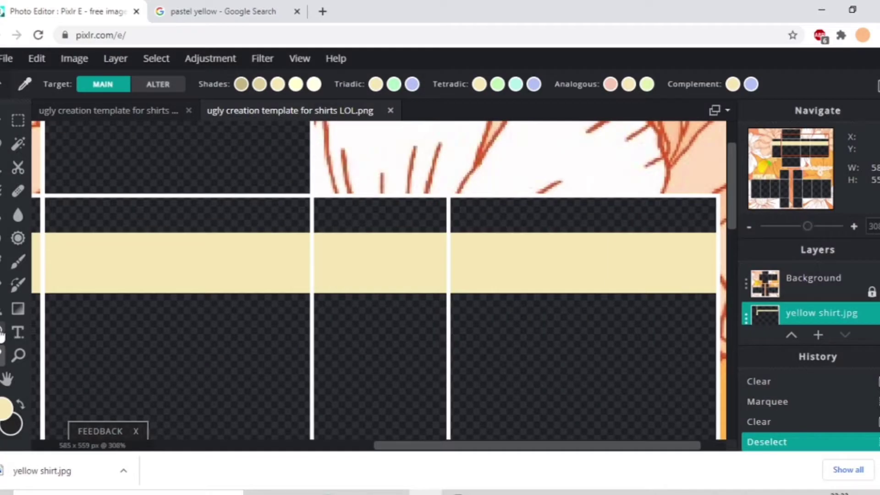
click(1, 331)
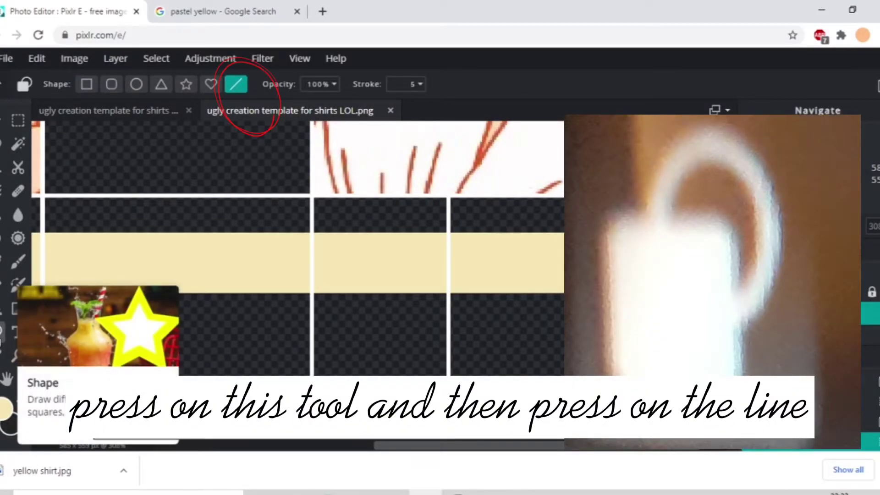
click(703, 373)
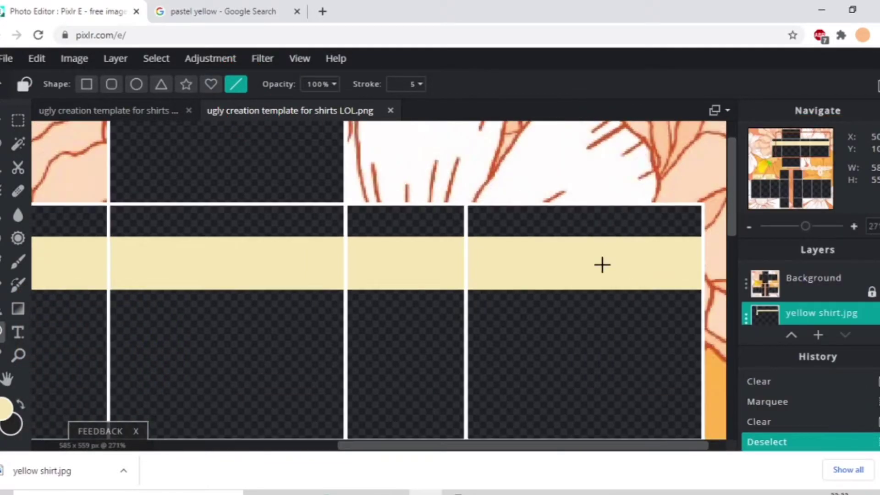
Add a new empty layer to the template for the straps
scroll(601, 263, down, 3)
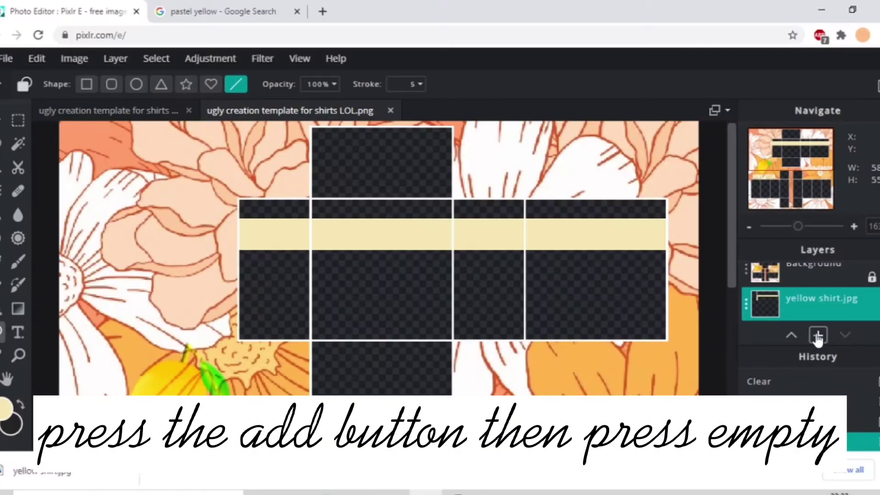
click(817, 336)
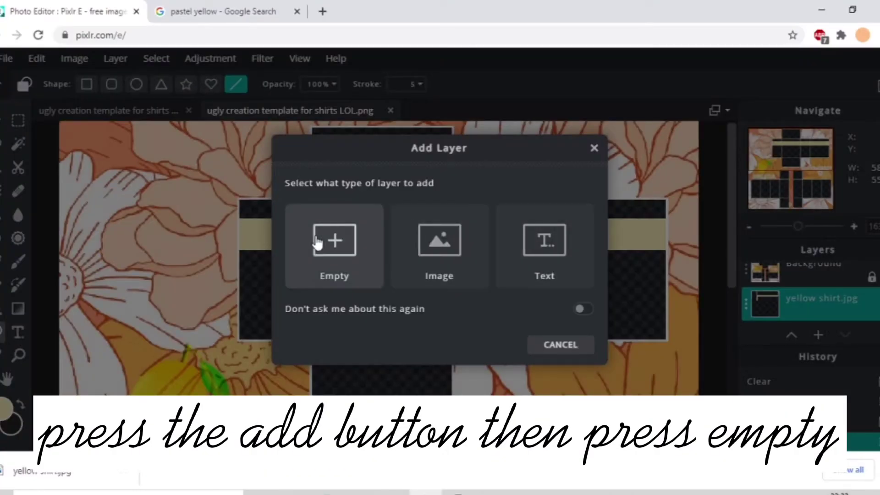
click(335, 243)
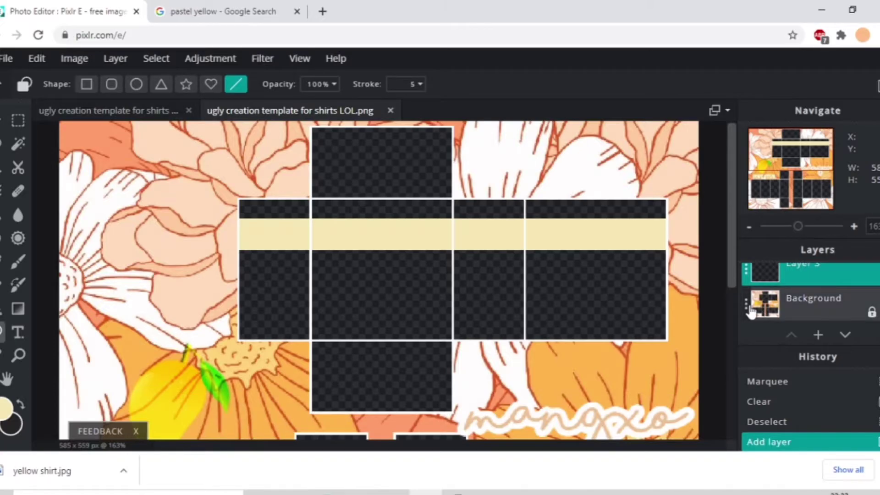
Unlock the Background layer and move it above Layer 3
click(748, 306)
click(642, 328)
drag(742, 312, 785, 273)
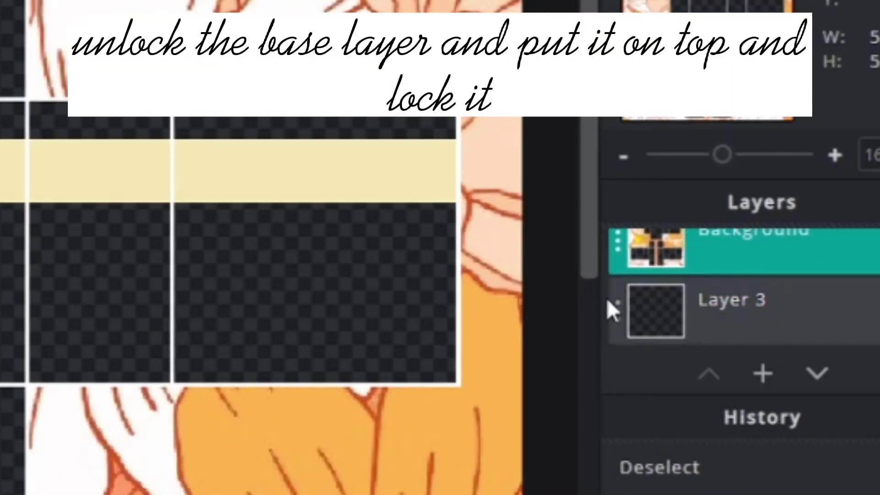
Lock the Background layer again and leave Layer 3 unlocked
click(628, 314)
click(521, 324)
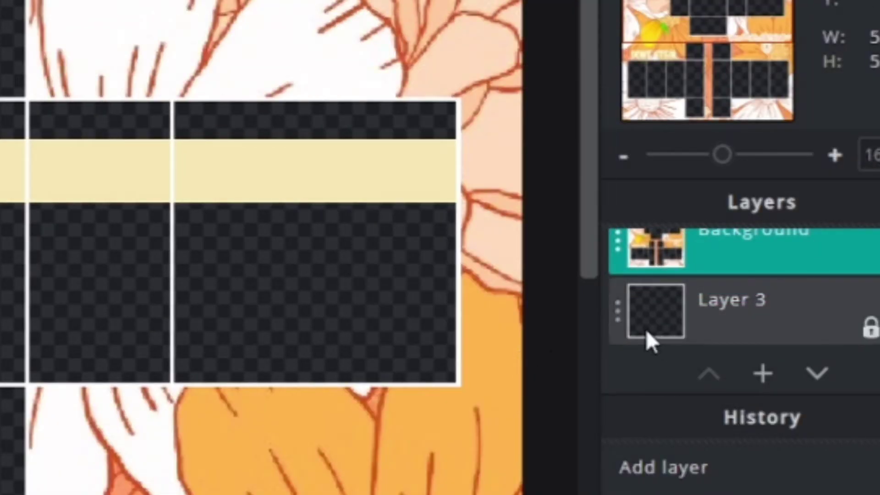
click(617, 243)
click(546, 362)
click(618, 316)
click(412, 371)
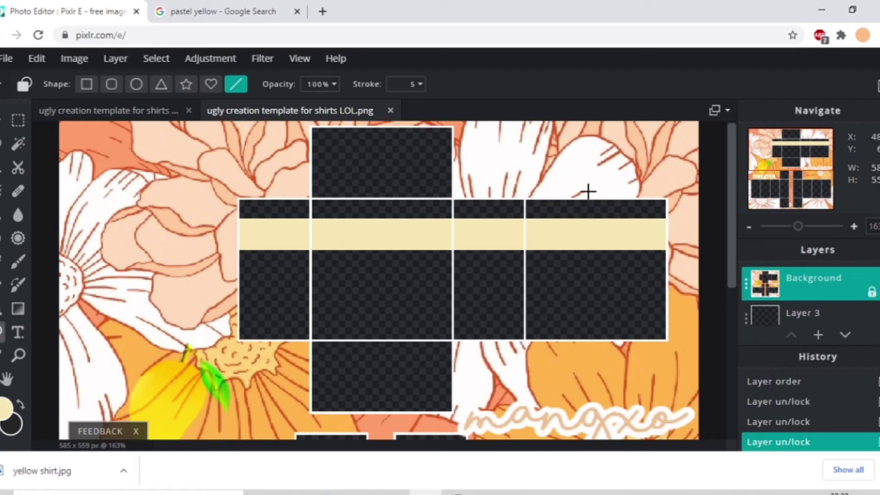
Select Layer 3 and draw a vertical strap near the front torso's right edge, from its upper edge down to the yellow band
scroll(732, 183, up, 2)
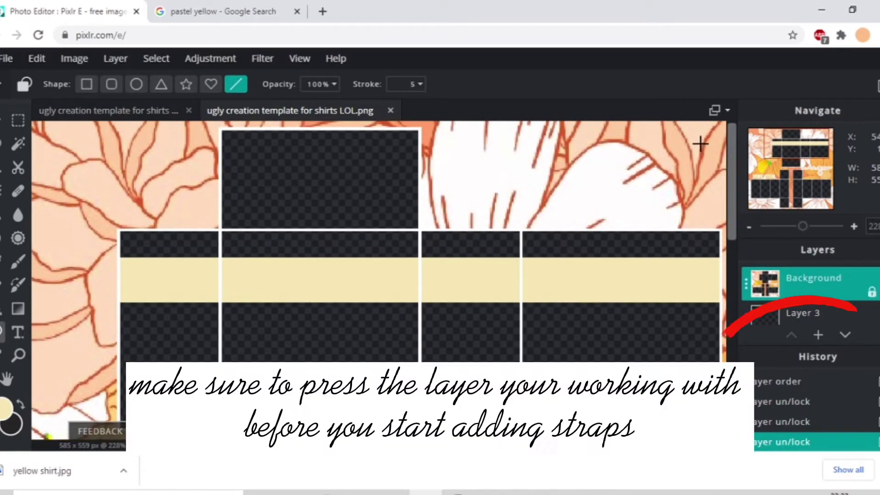
click(781, 313)
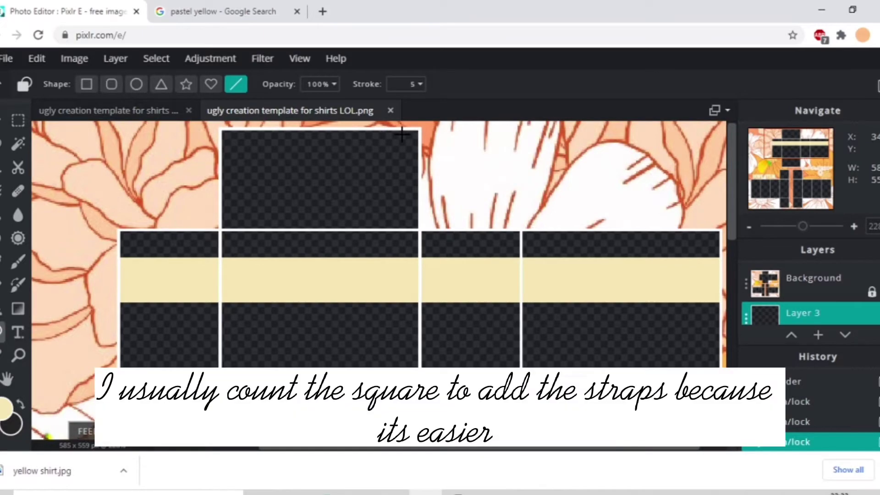
scroll(397, 143, up, 3)
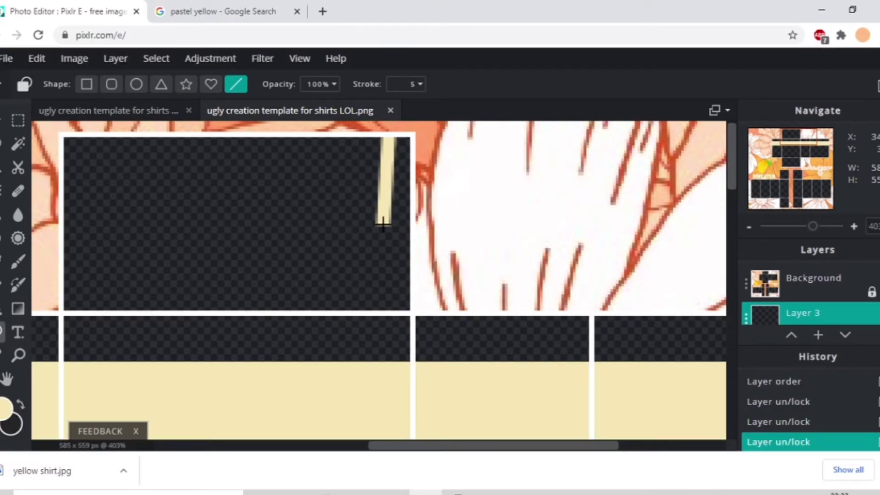
drag(383, 224, 383, 254)
click(41, 63)
click(47, 79)
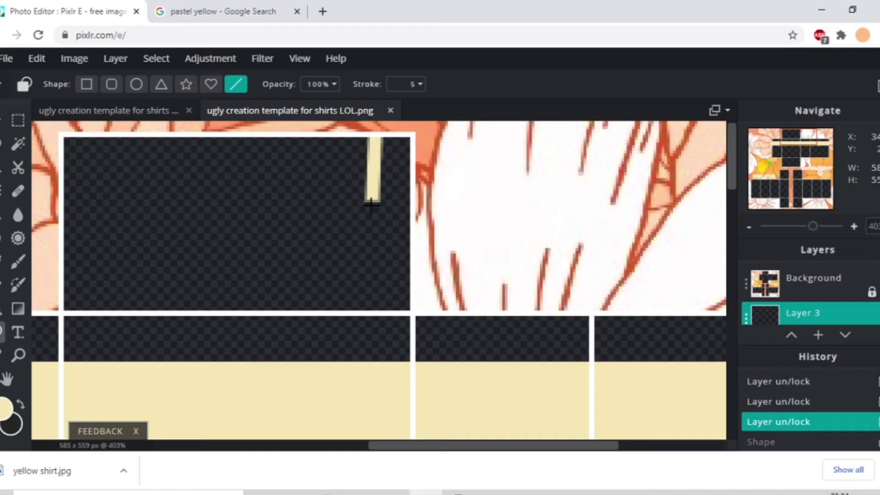
drag(371, 204, 371, 363)
Draw a matching vertical strap near the front torso's left edge down to the yellow band, undoing the misplaced line first
drag(406, 446, 311, 446)
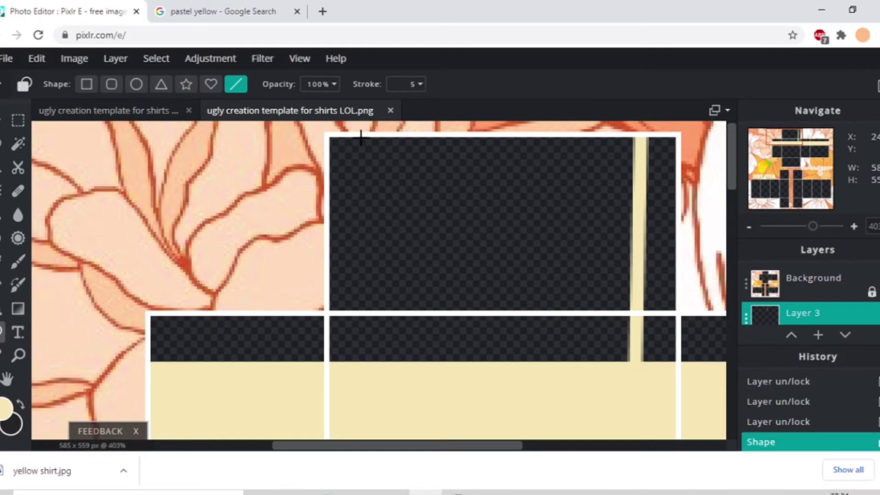
click(37, 59)
click(41, 79)
scroll(347, 146, down, 1)
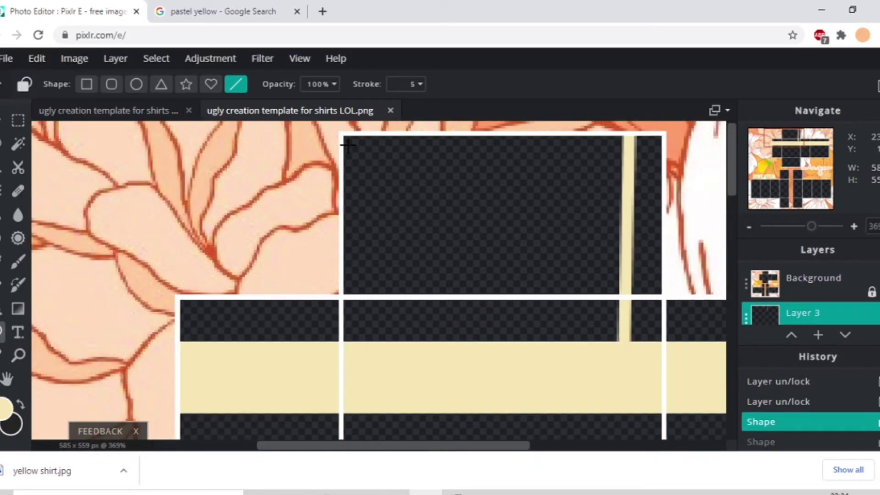
key(ctrl+z)
drag(380, 248, 379, 399)
Draw two short vertical straps above the yellow band on the wide back panel, one near each side
drag(339, 445, 521, 460)
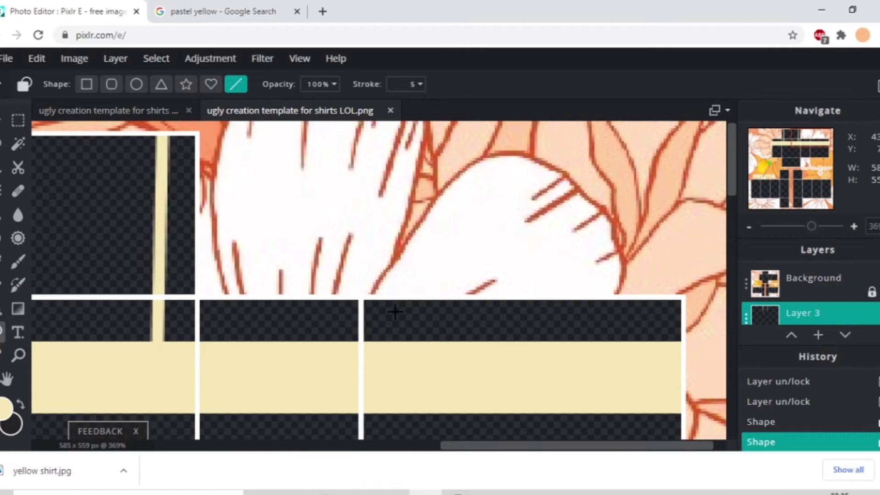
drag(463, 447, 475, 447)
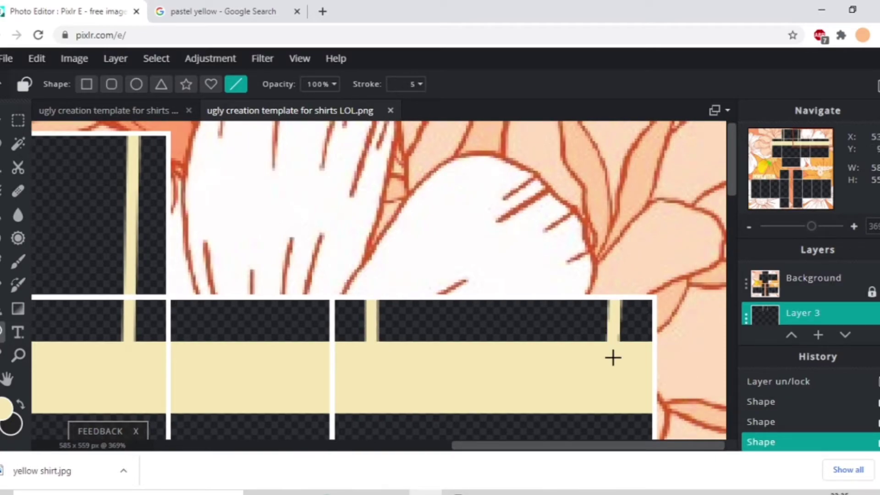
drag(485, 449, 346, 432)
scroll(475, 243, down, 4)
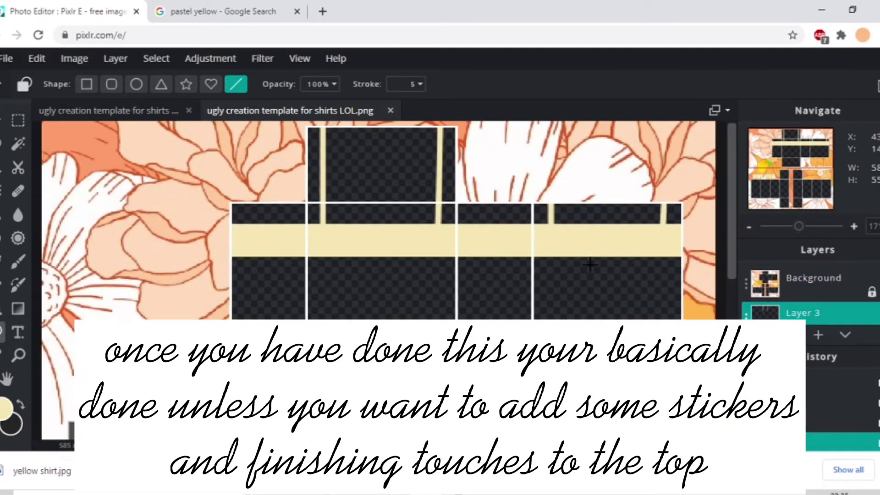
Switch to the Google Images results in Chrome and search for "aesthetic png stickers"
click(275, 11)
click(222, 65)
key(ctrl+a)
key(BackSpace)
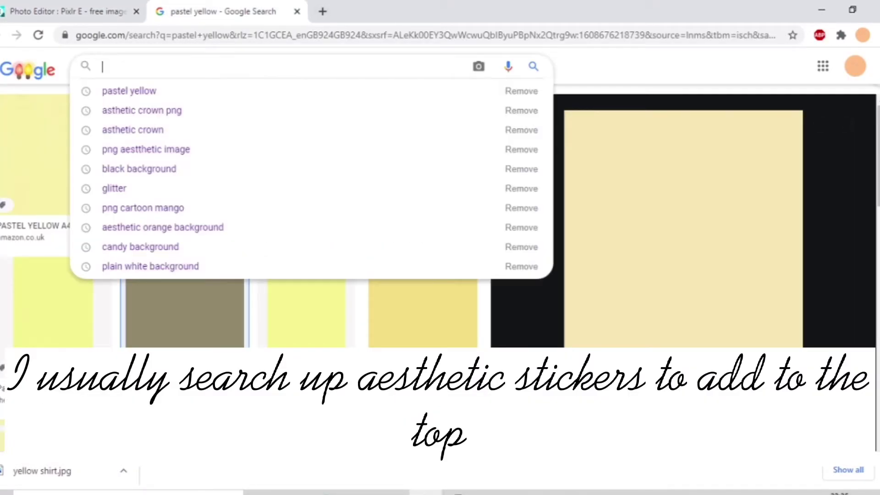
text(aesthe)
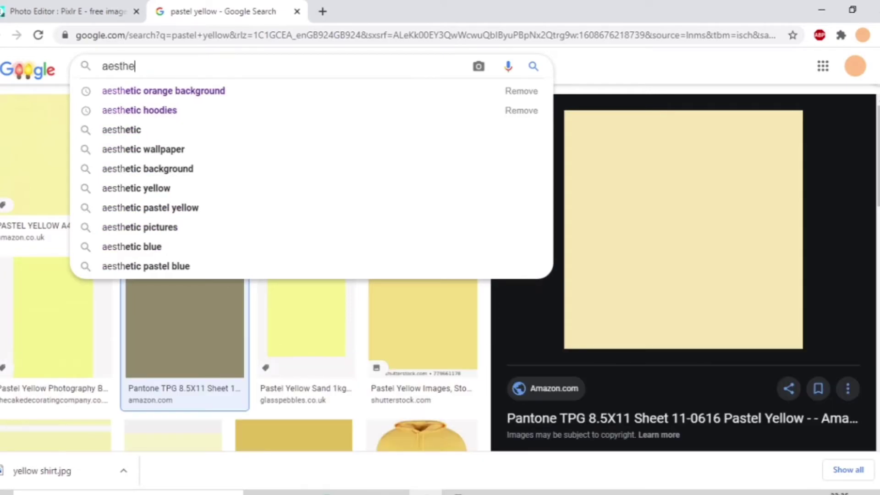
text(tic png)
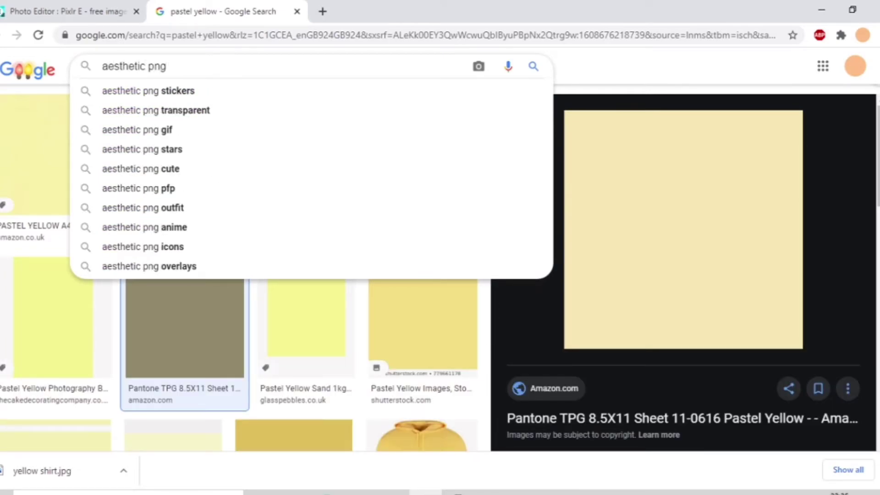
click(145, 91)
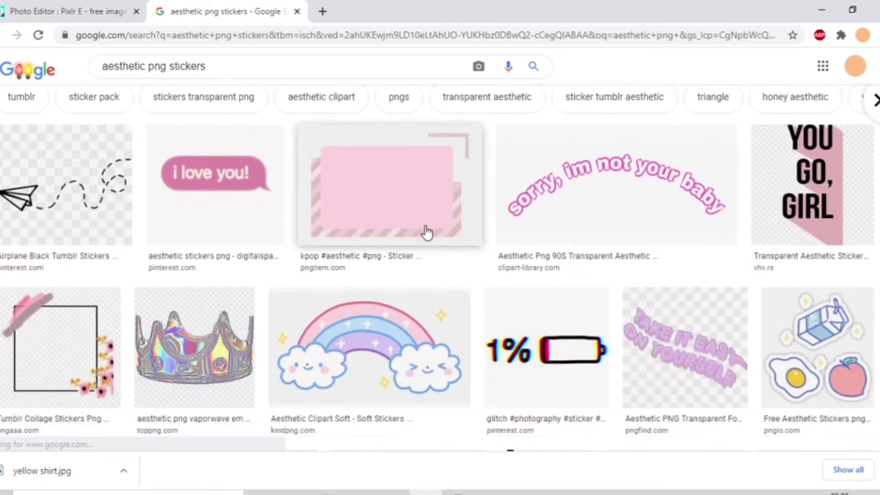
Find the rainbow sticker with two smiling clouds among the image results and save it as cloud.png
scroll(305, 226, down, 3)
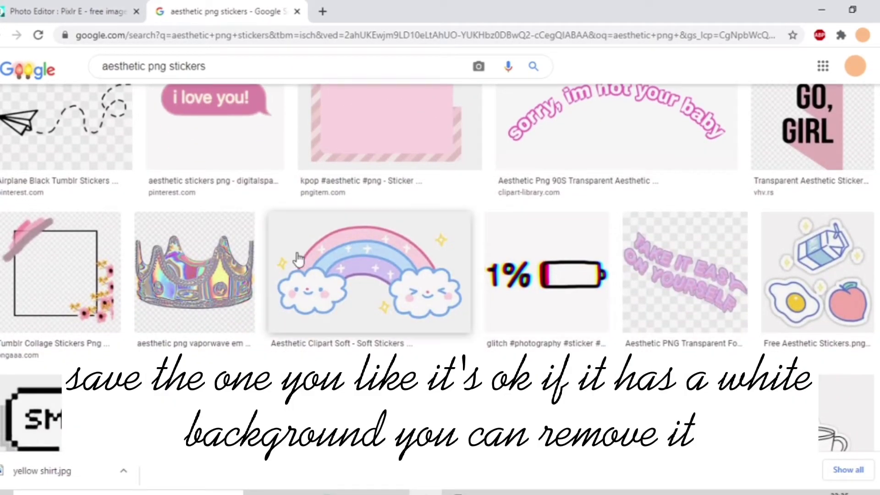
scroll(545, 246, up, 2)
scroll(687, 177, down, 5)
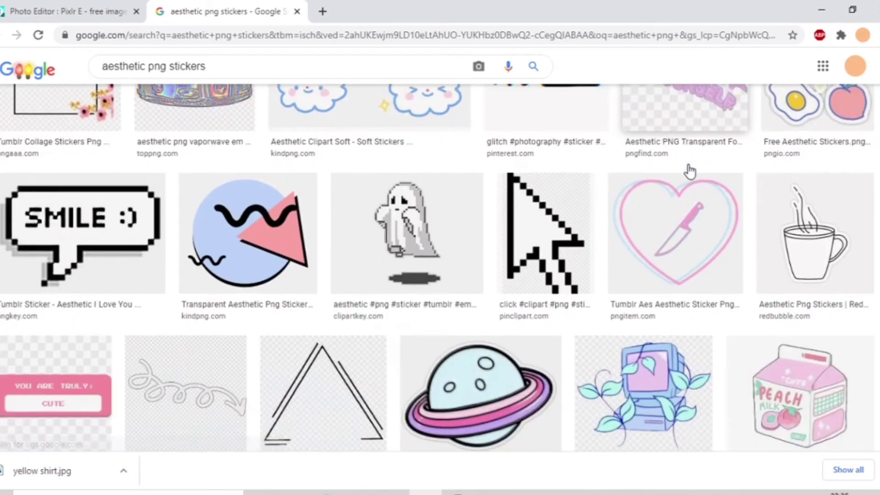
right_click(689, 223)
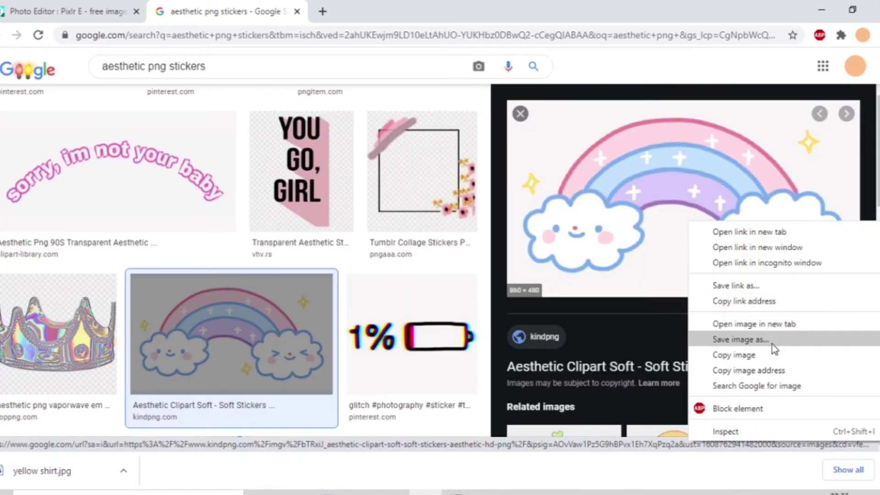
click(771, 344)
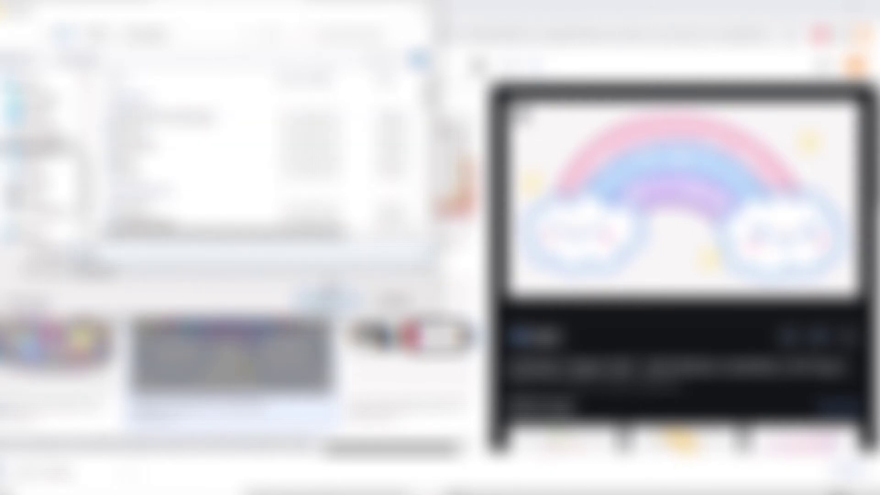
key(Return)
Return to Pixlr E, add cloud.png as an image layer and scale it to about 419 by 234 px over the torso
click(91, 14)
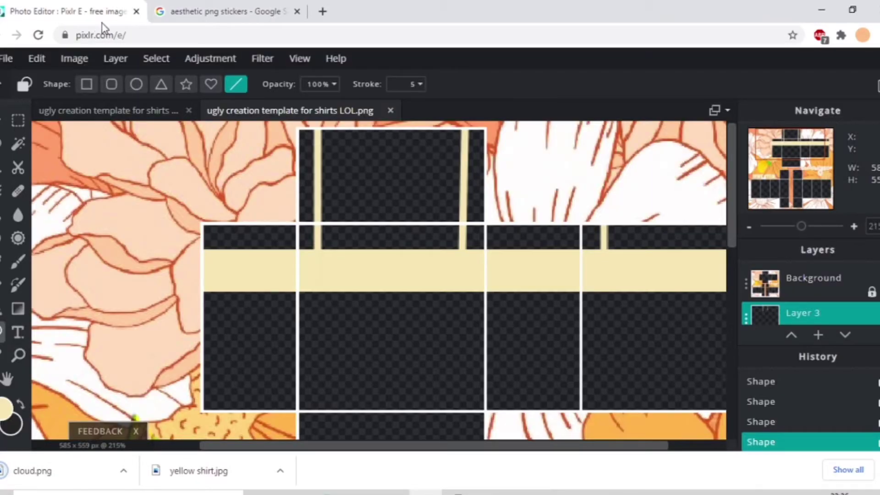
click(113, 62)
click(156, 117)
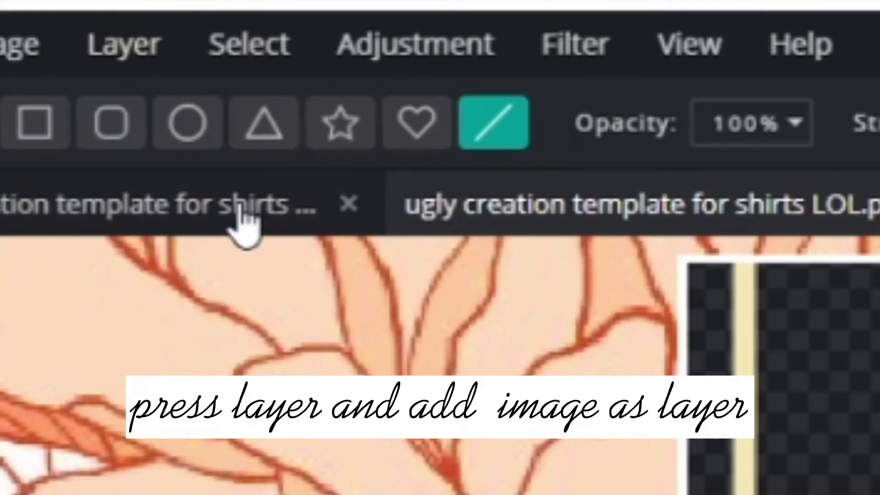
drag(635, 354, 369, 204)
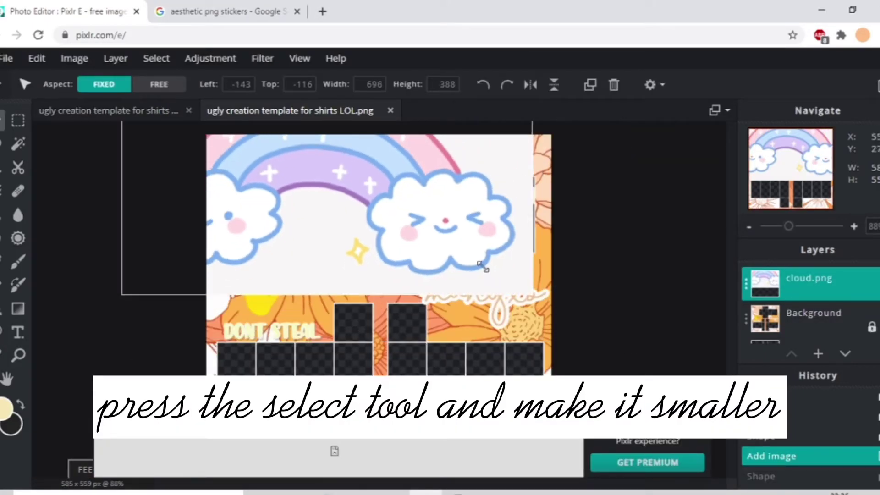
drag(318, 160, 473, 258)
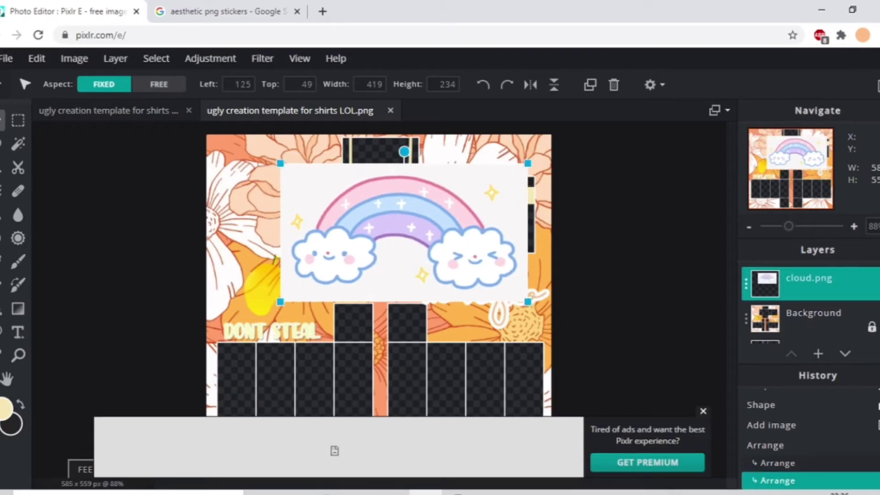
Select the sticker's light background with the Magic Wand at tolerance 32, delete it and clear the selection
click(19, 145)
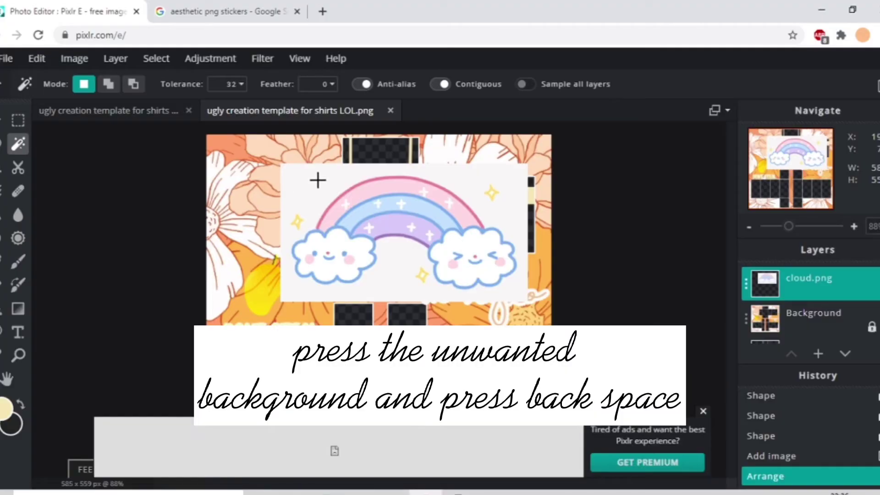
click(316, 178)
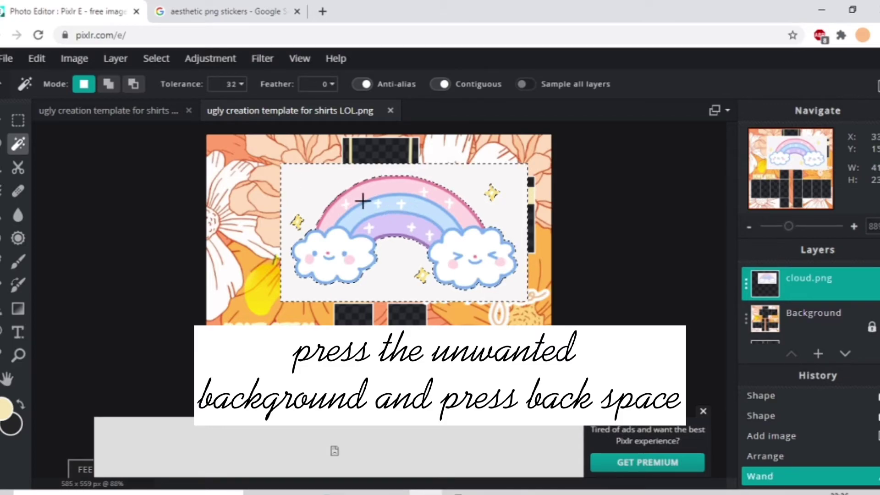
key(BackSpace)
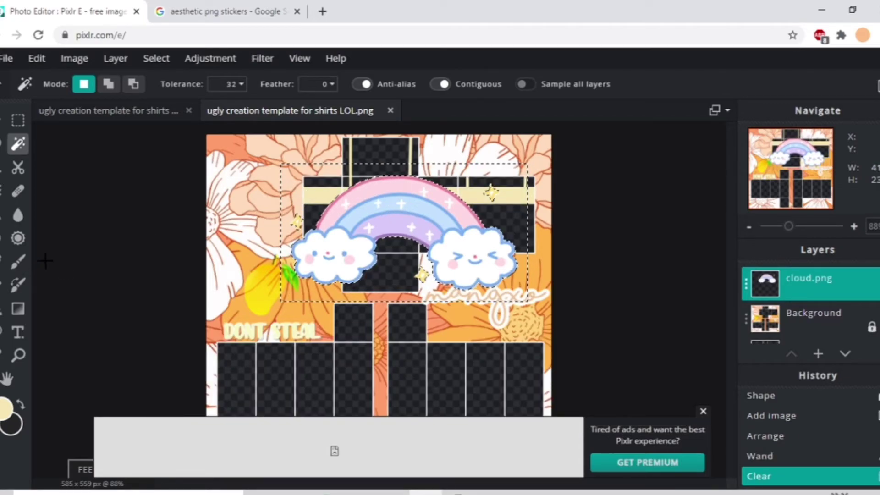
click(18, 120)
key(ctrl+d)
Shrink the rainbow sticker to about 69 by 35 px and move it onto the yellow band of the front torso
click(4, 120)
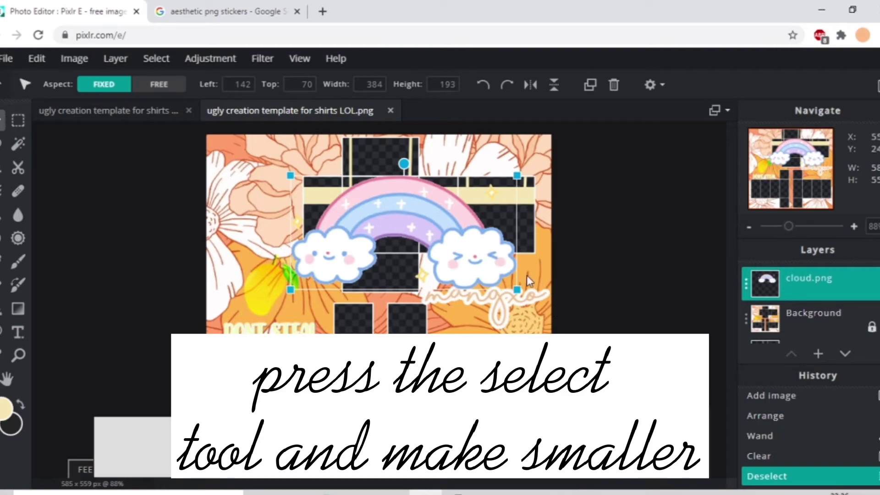
scroll(536, 282, up, 5)
drag(486, 252, 475, 222)
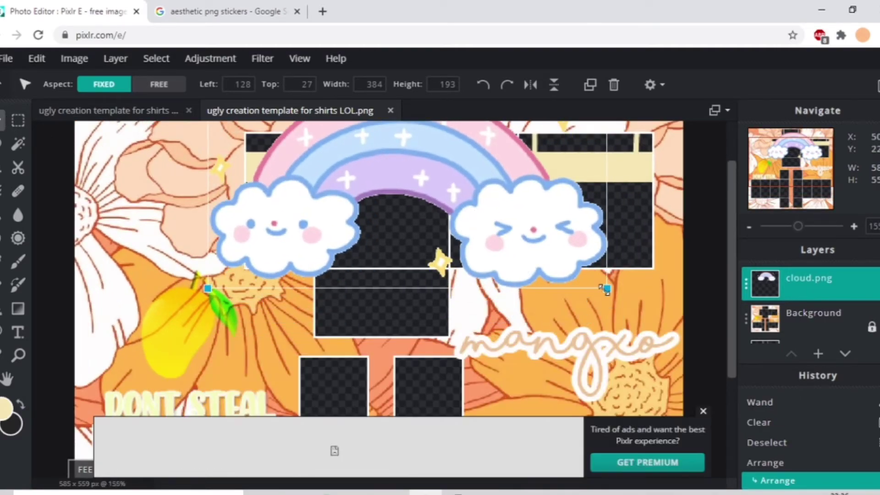
drag(606, 289, 280, 124)
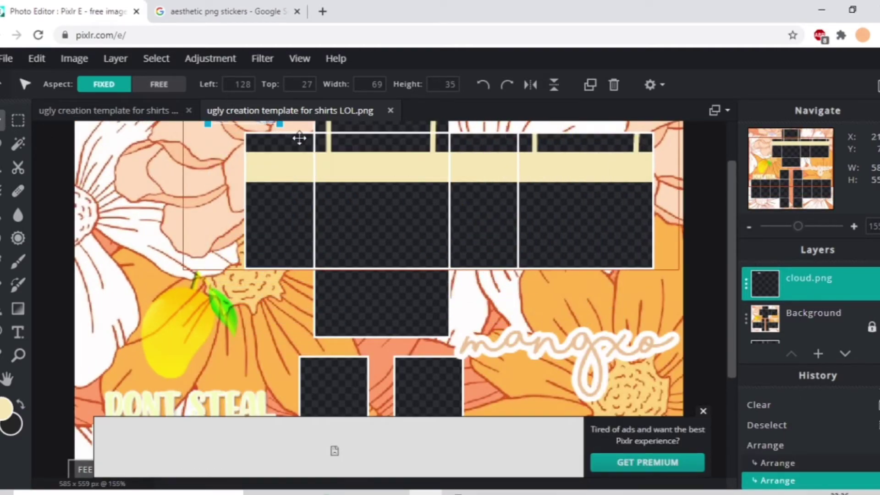
scroll(467, 220, up, 1)
drag(733, 248, 732, 205)
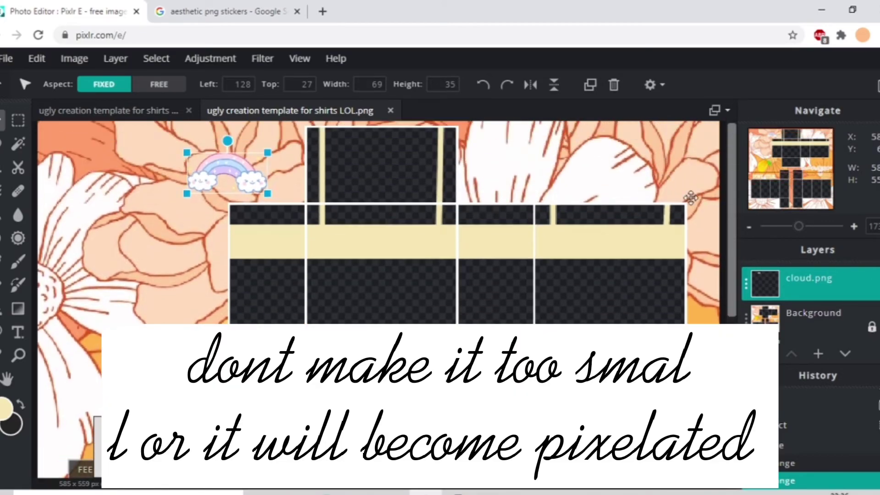
drag(234, 175, 365, 230)
drag(399, 255, 393, 249)
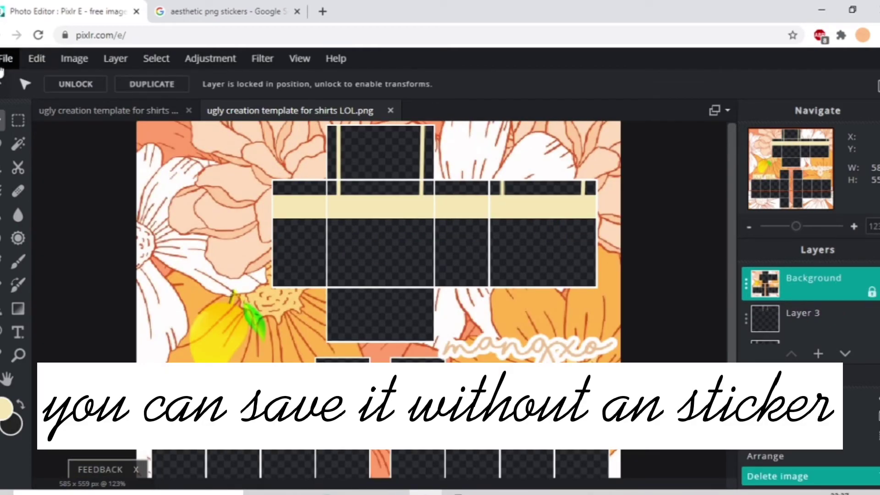
Start saving the template without a sticker as a PNG, replacing the suggested file name with one beginning "ta"
click(4, 63)
click(10, 63)
click(12, 65)
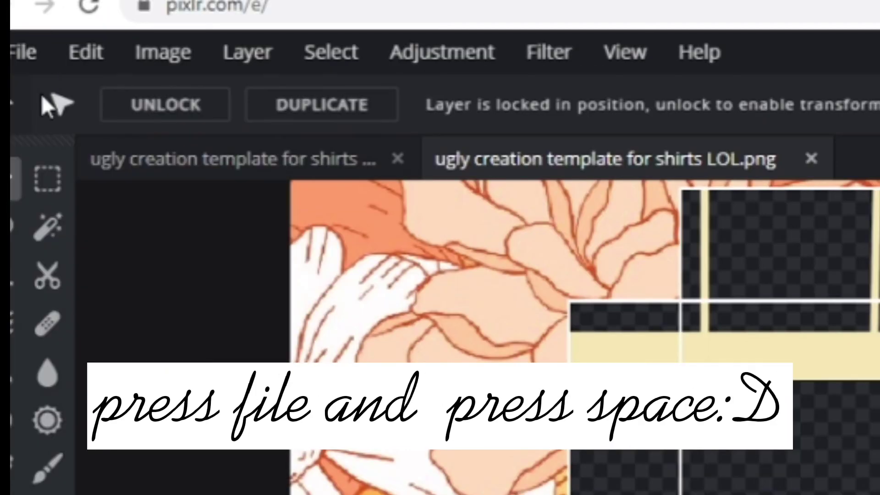
click(33, 68)
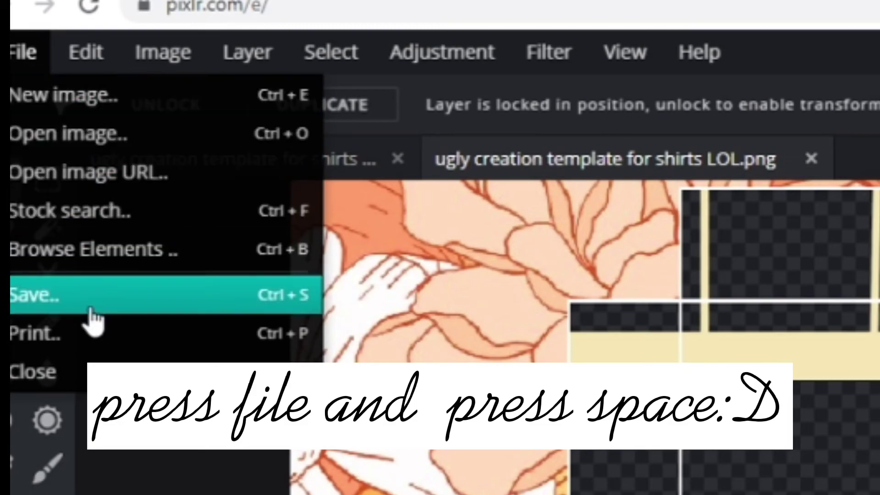
click(59, 304)
click(692, 169)
key(ctrl+a)
key(BackSpace)
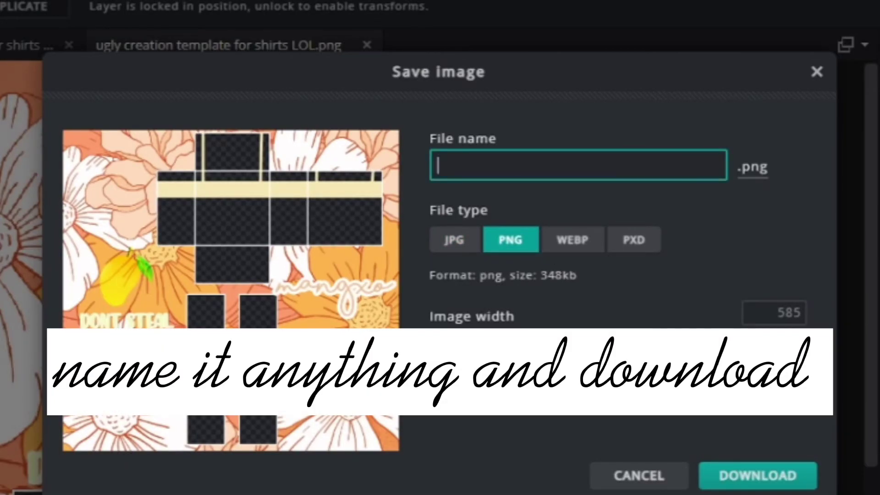
text(ta)
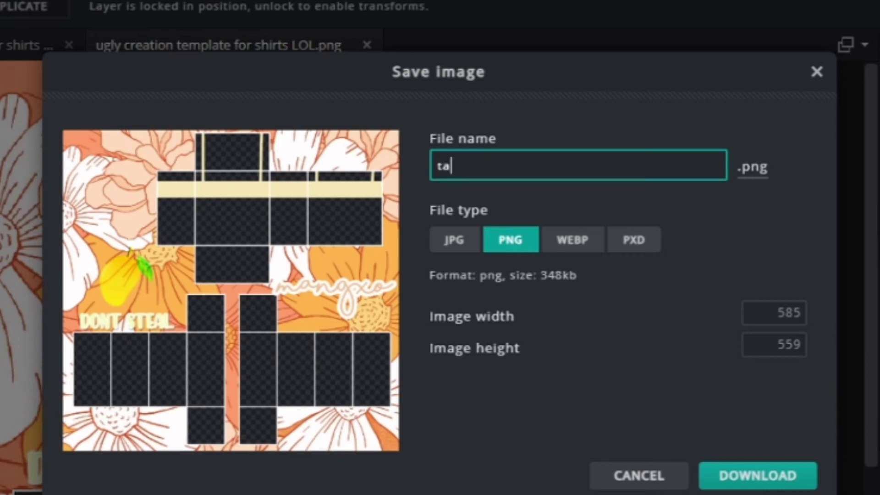